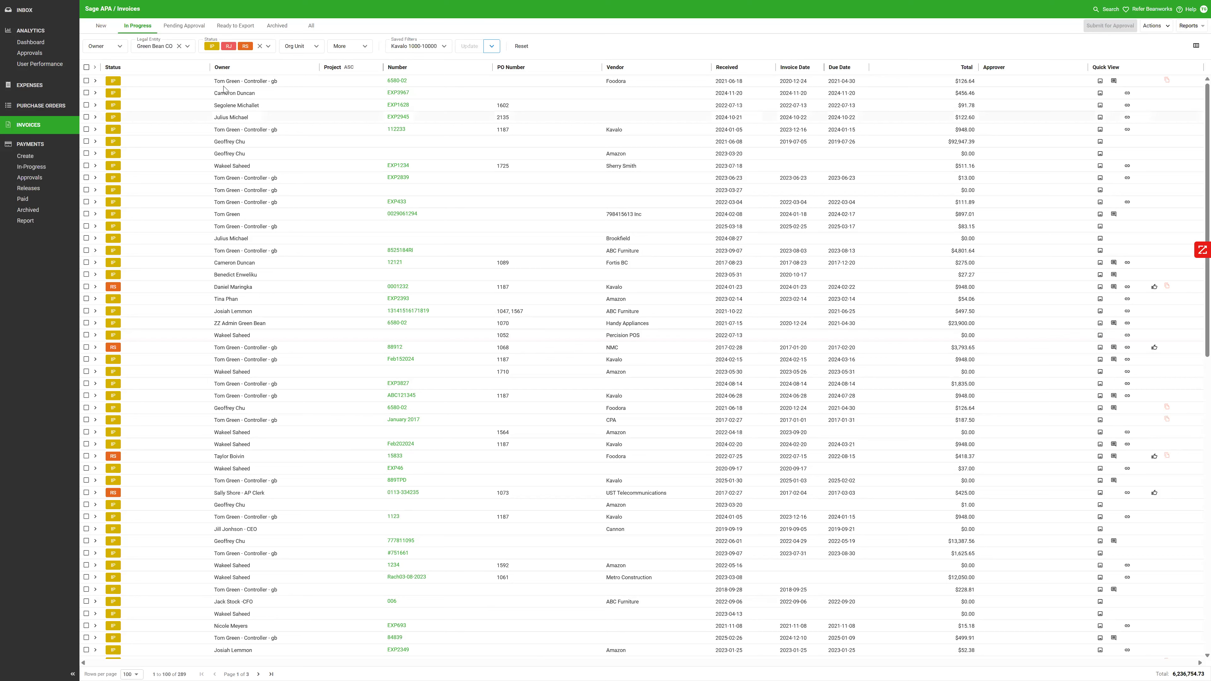
Open the first Foodora invoice in progress and view the G/L account choices for its Chicken Burgers line without assigning one
left_click(246, 85)
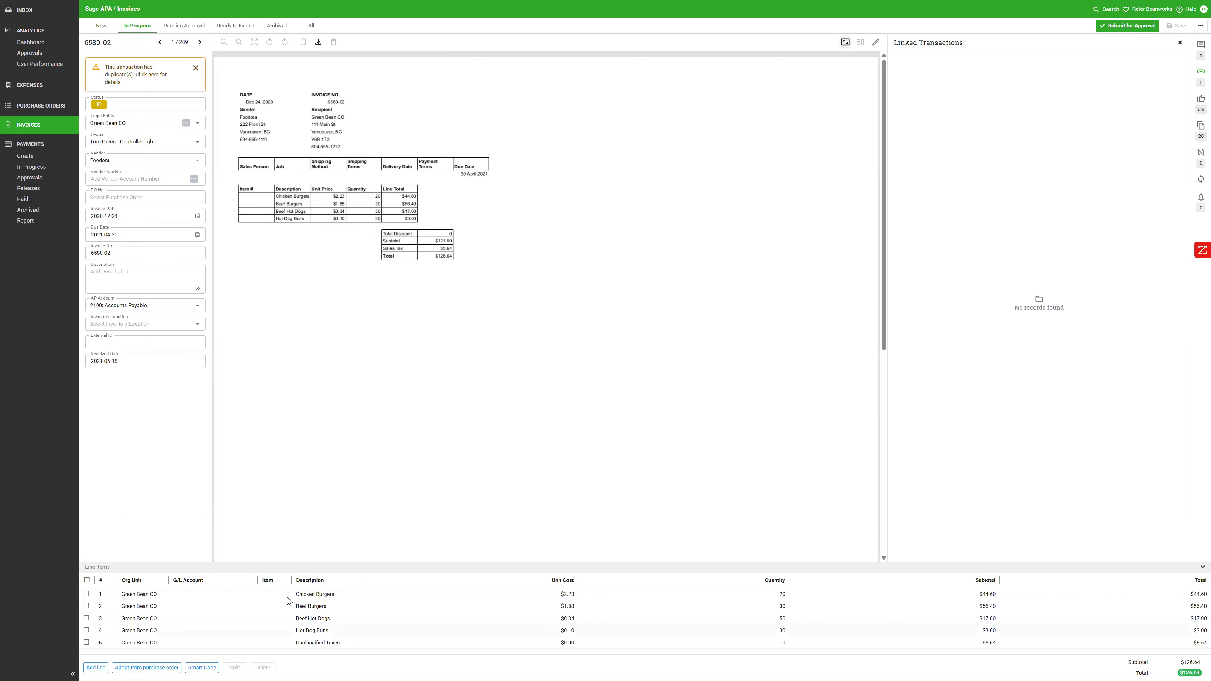
left_click(197, 597)
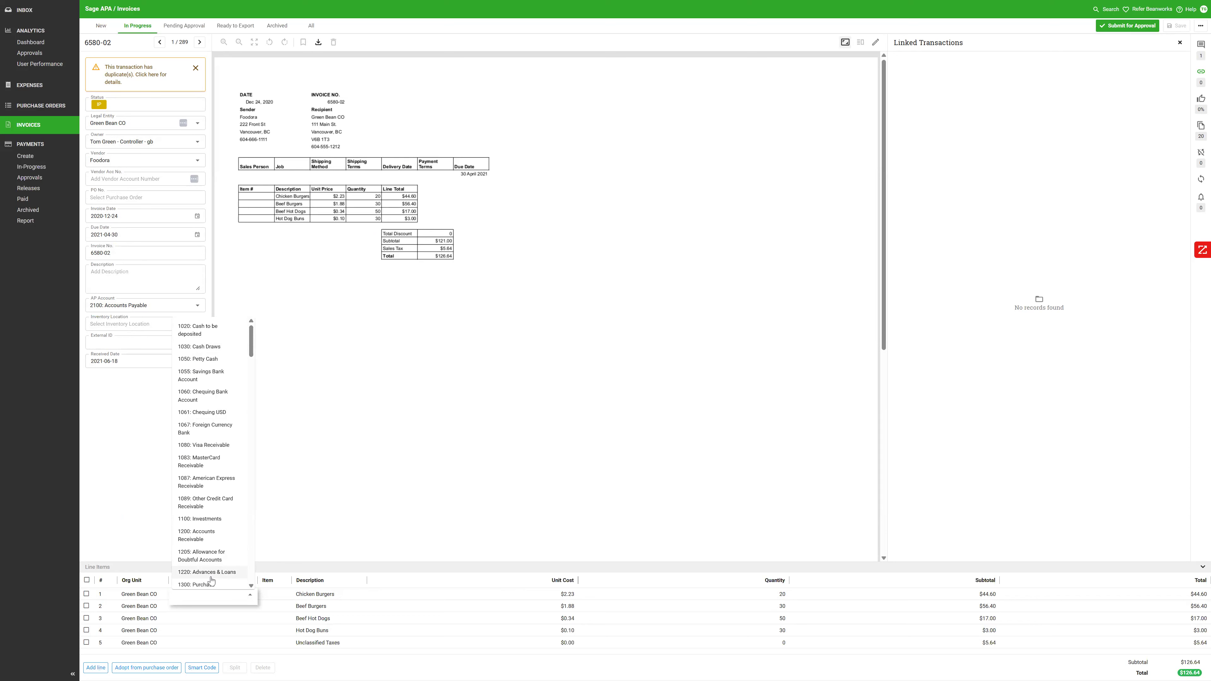
left_click(764, 433)
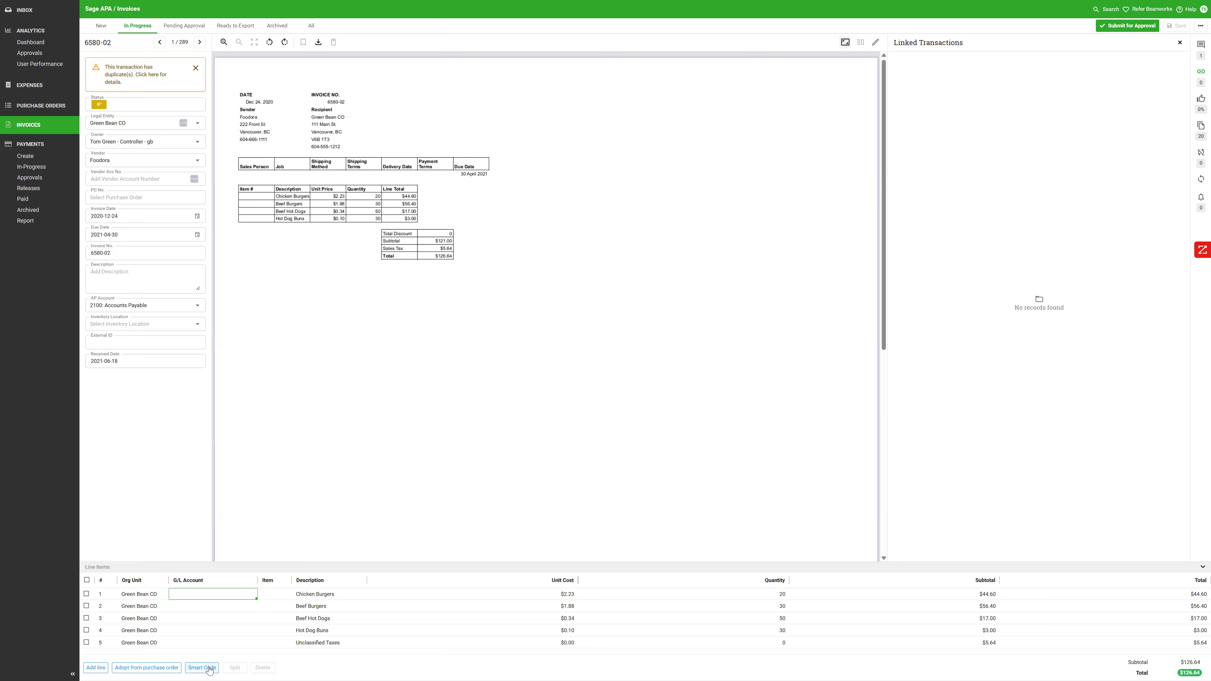
left_click(197, 594)
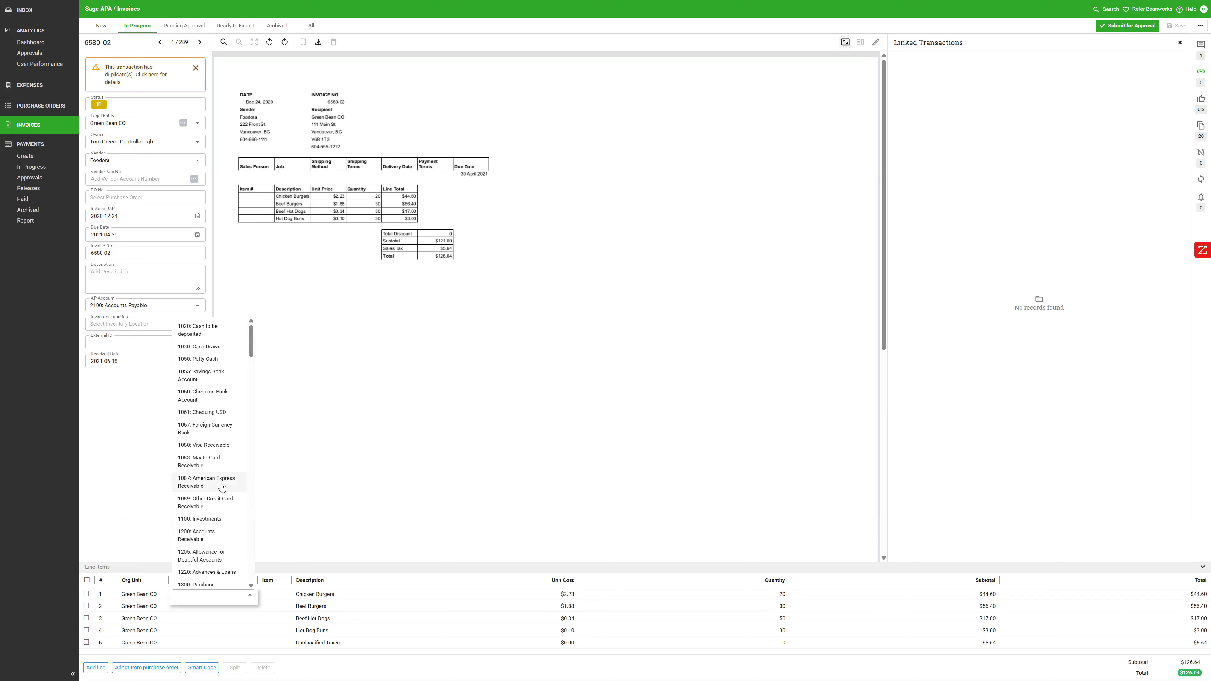
left_click(482, 538)
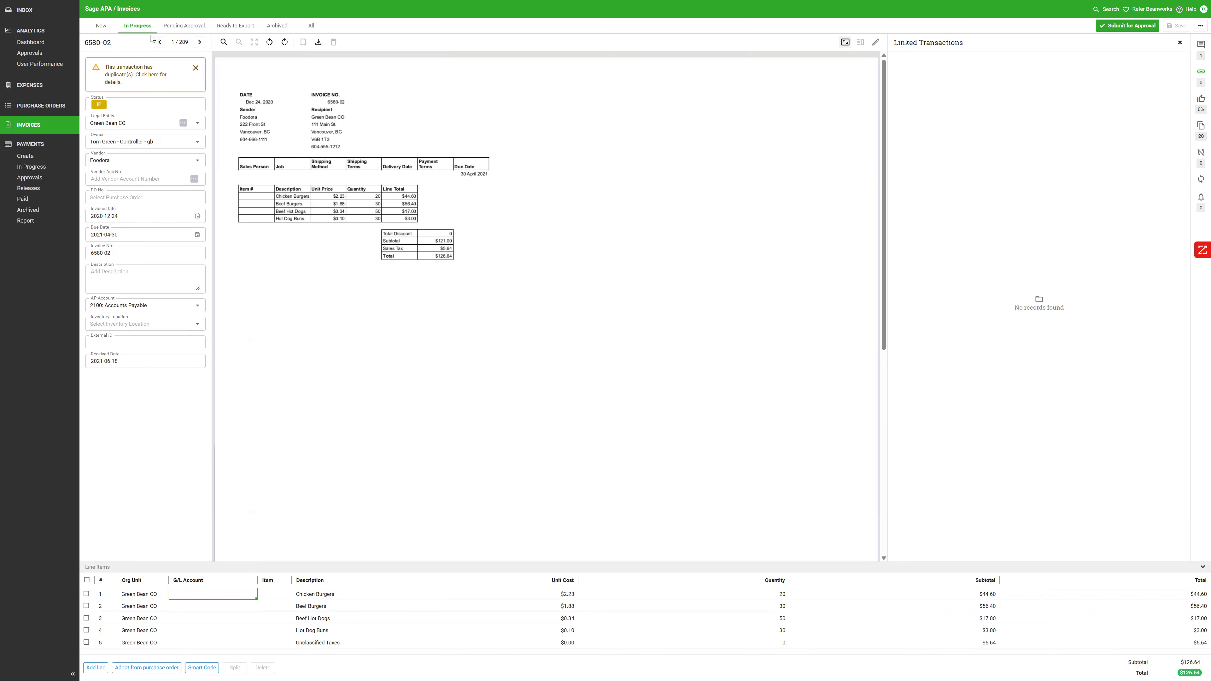
Return to the In Progress invoice list, view the Owner filter choices, and select and deselect all listed invoices
left_click(138, 28)
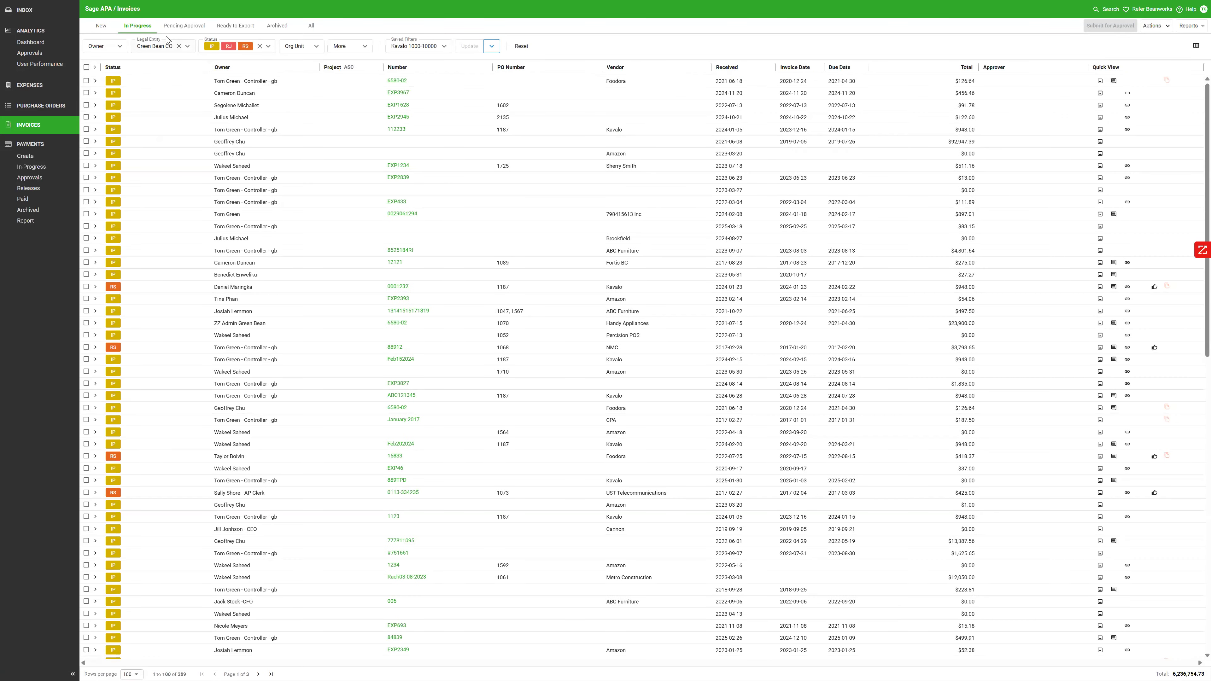
left_click(116, 47)
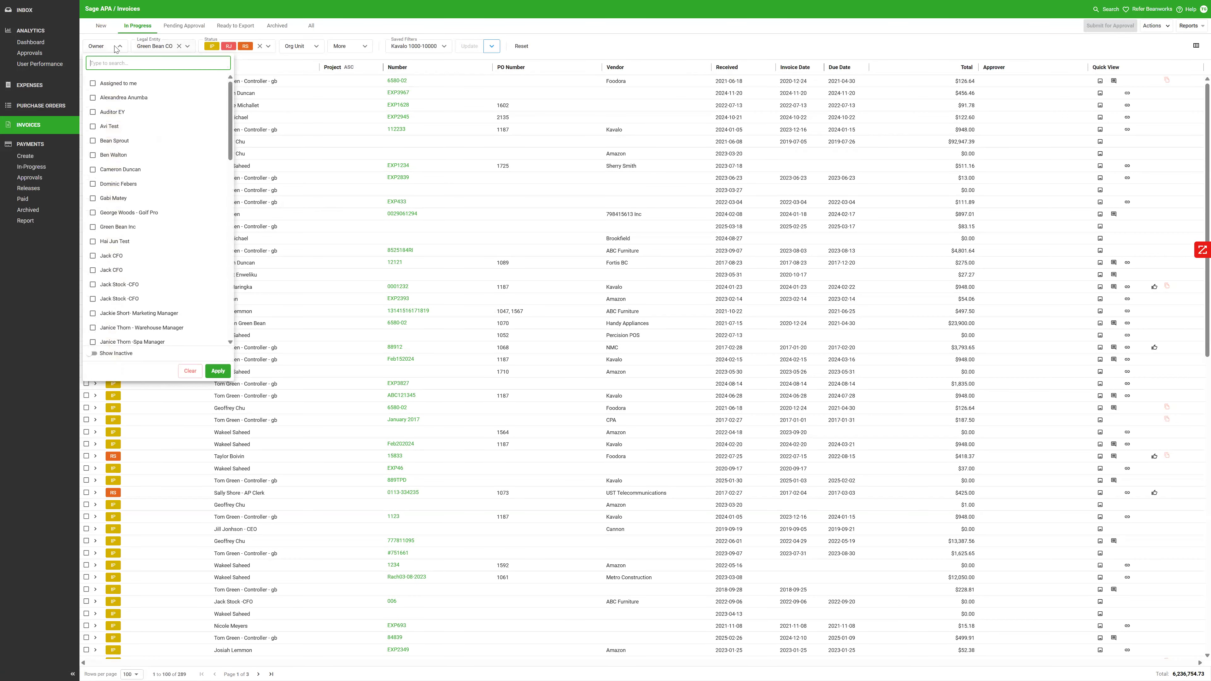
left_click(116, 47)
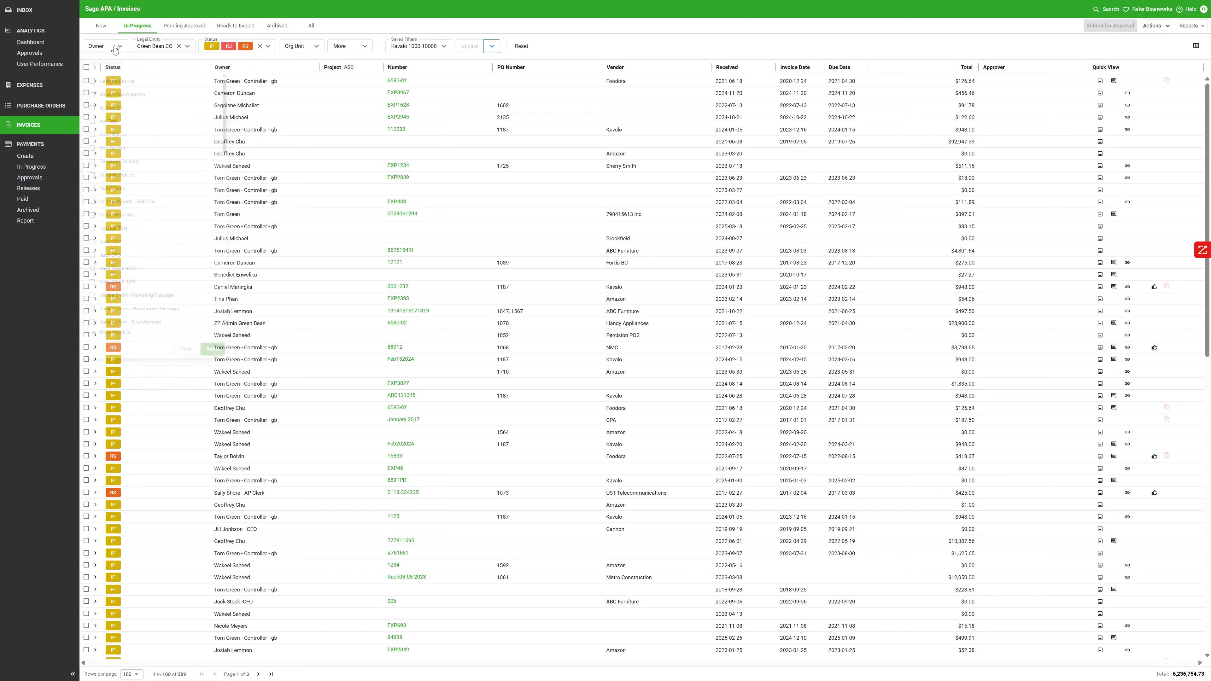
left_click(87, 68)
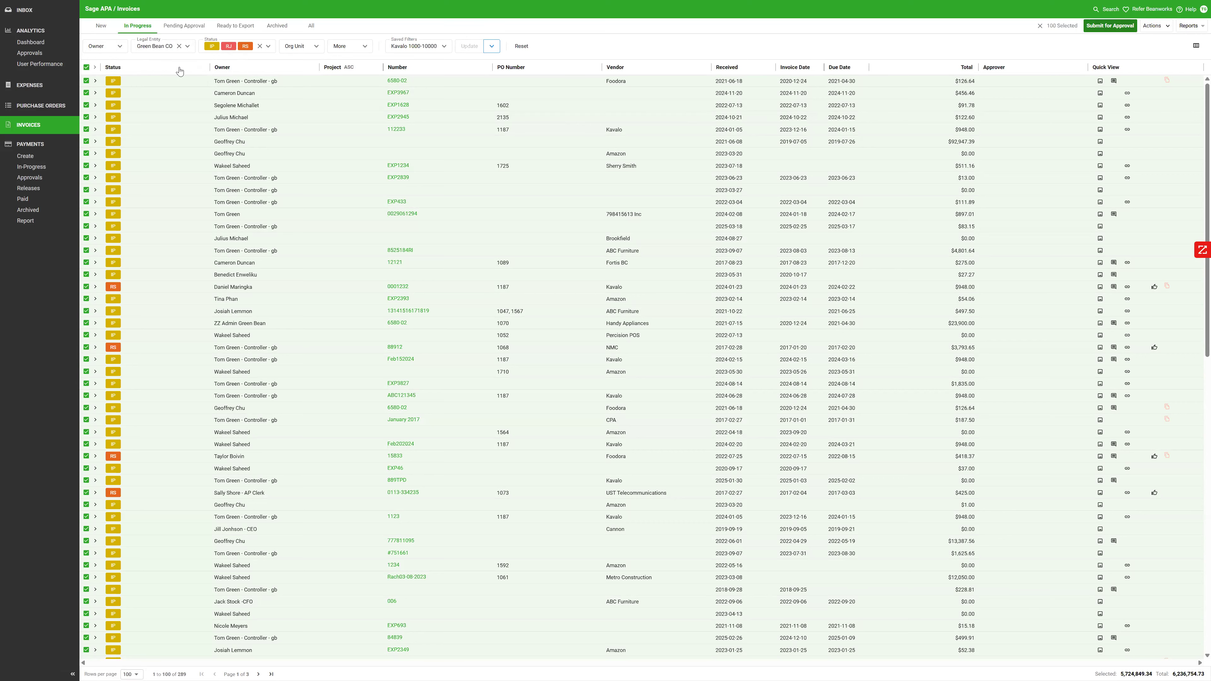
left_click(86, 67)
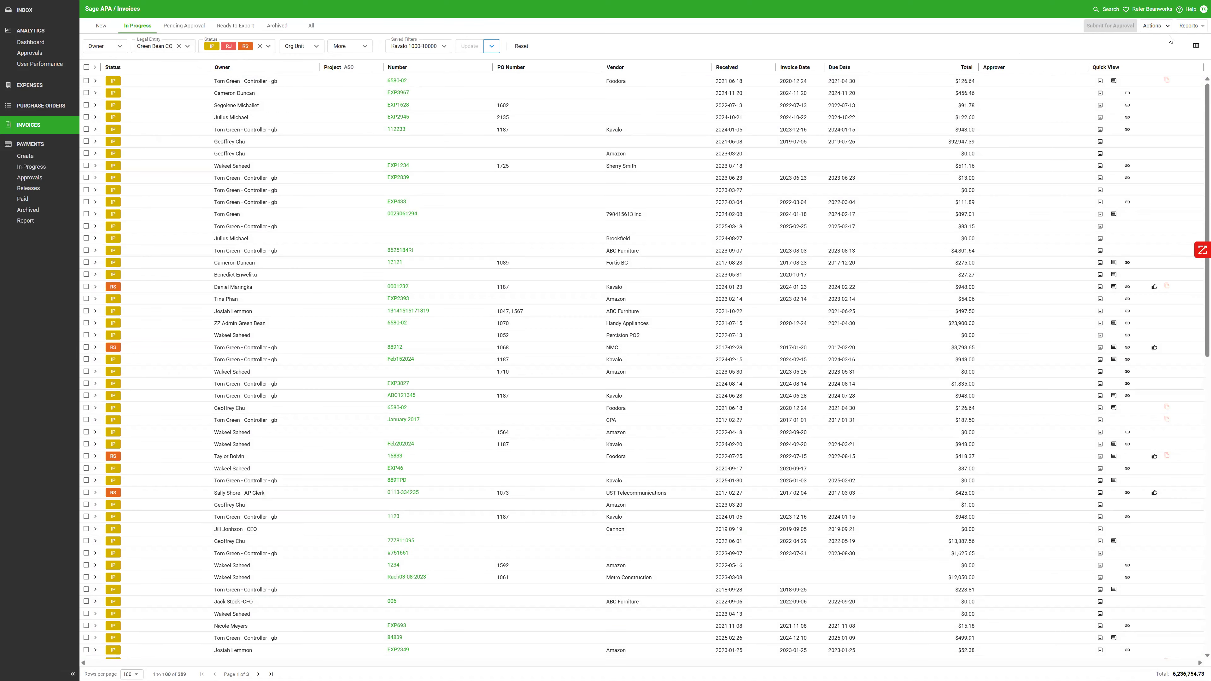
Open the invoice approval channel settings and view the channel creation form without creating a channel
left_click(1204, 9)
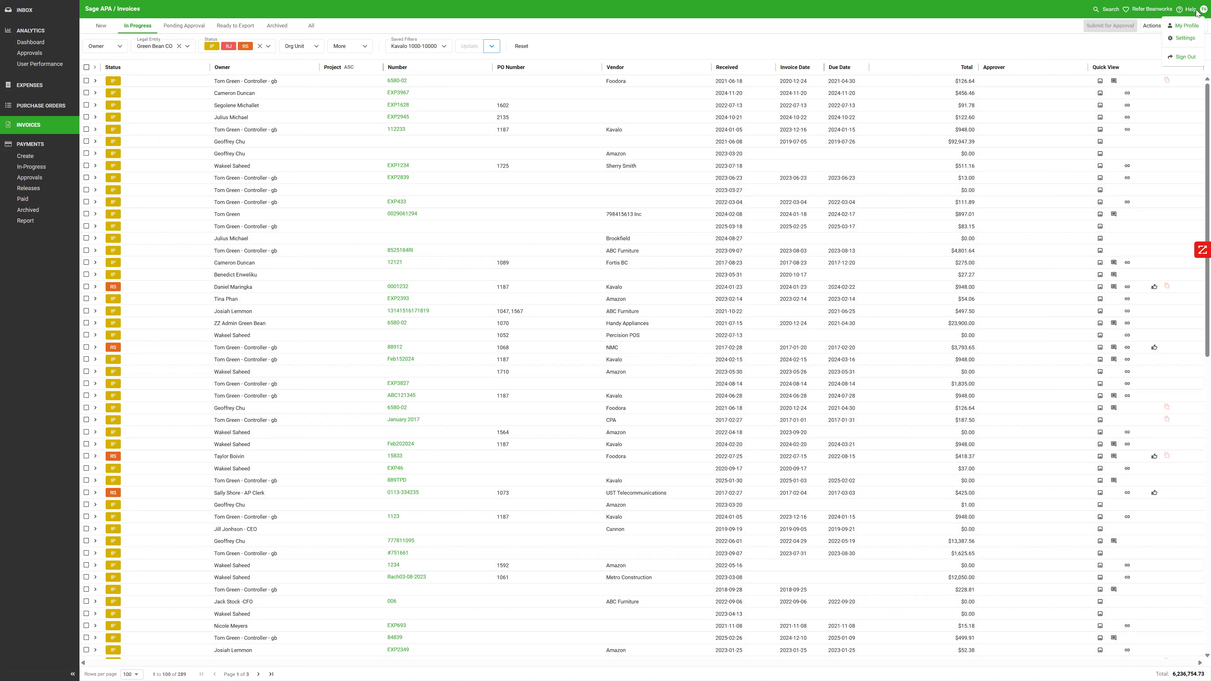
left_click(1186, 39)
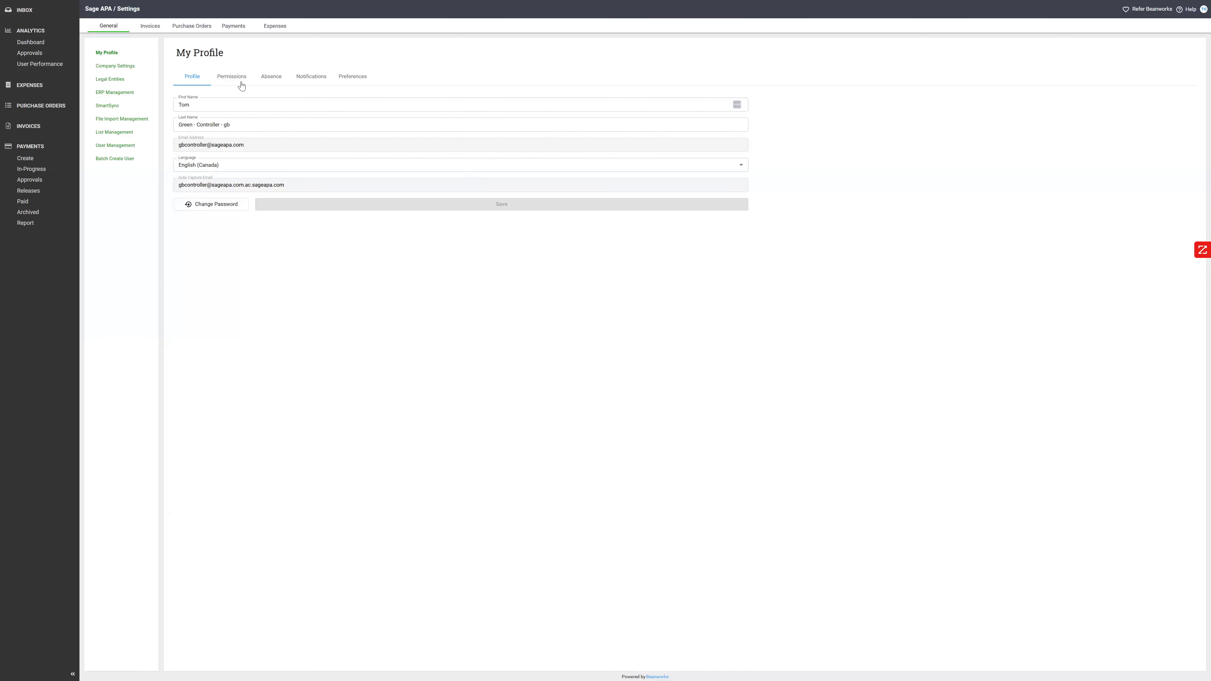
left_click(147, 26)
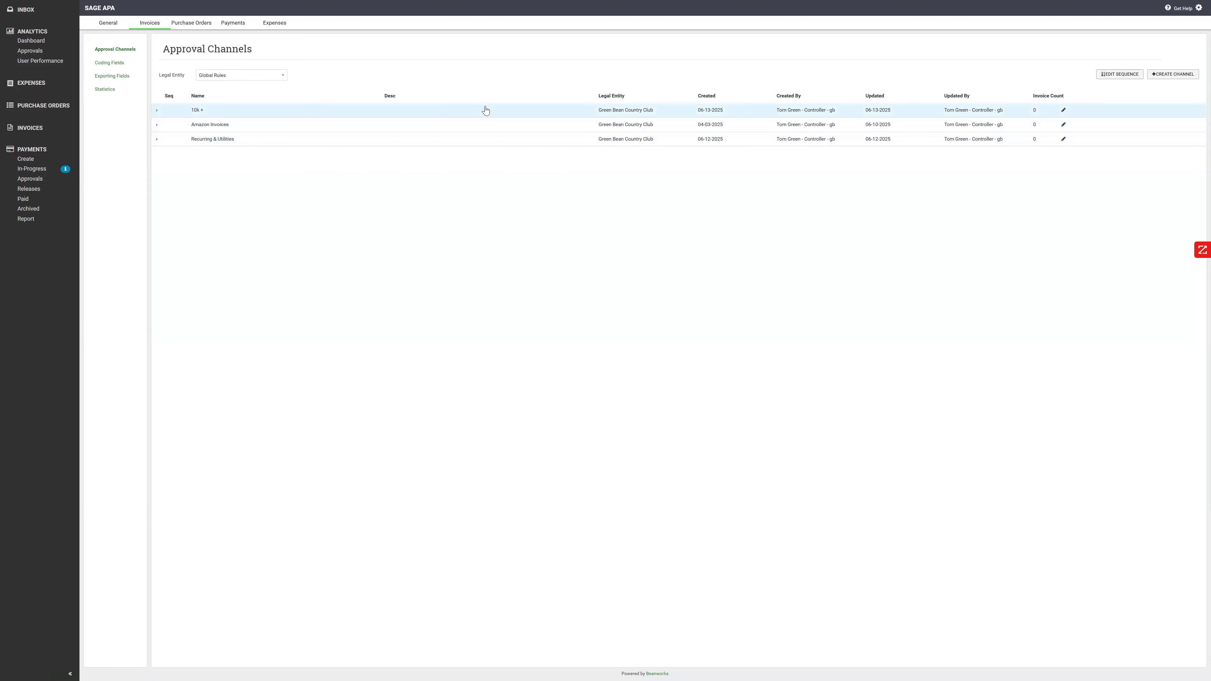
left_click(1173, 76)
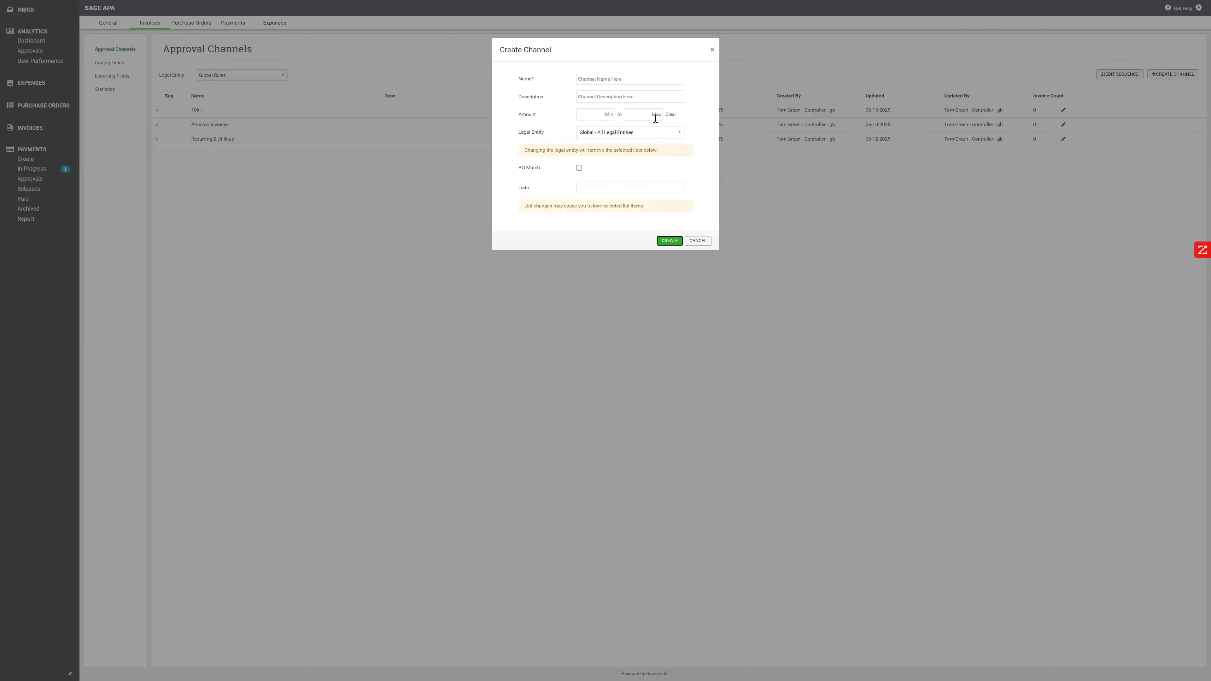
left_click(712, 49)
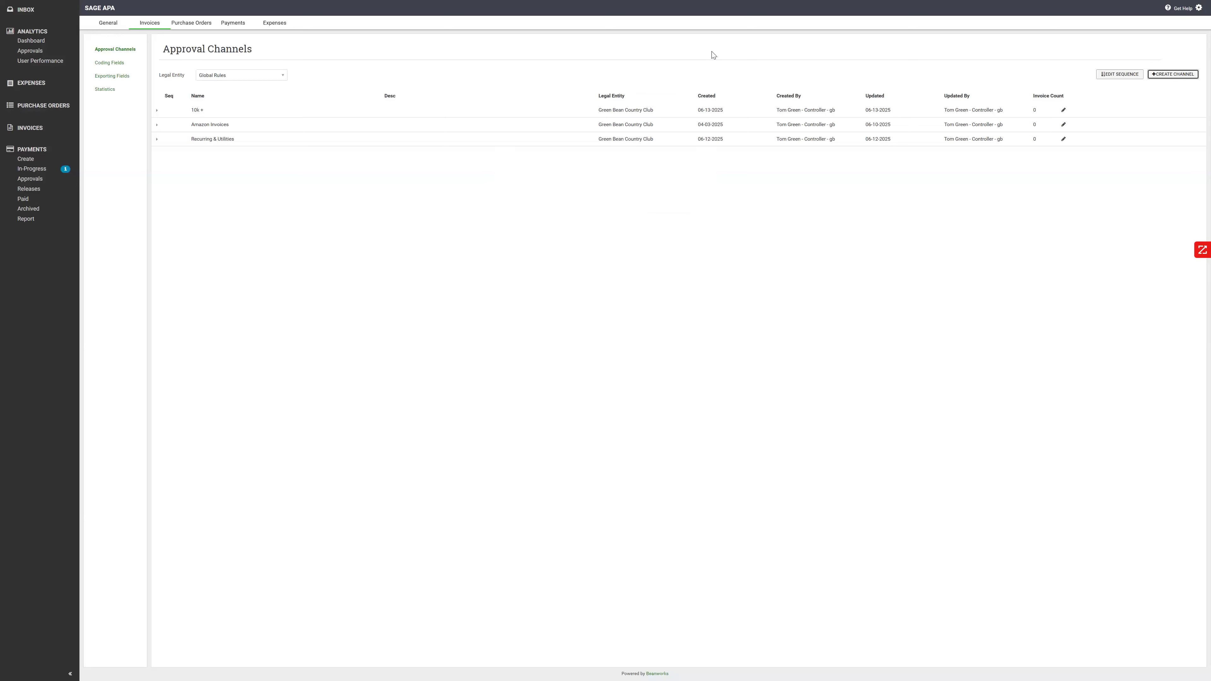
Examine the rules and approvers of the 10k + and Amazon Invoices approval channels
left_click(447, 114)
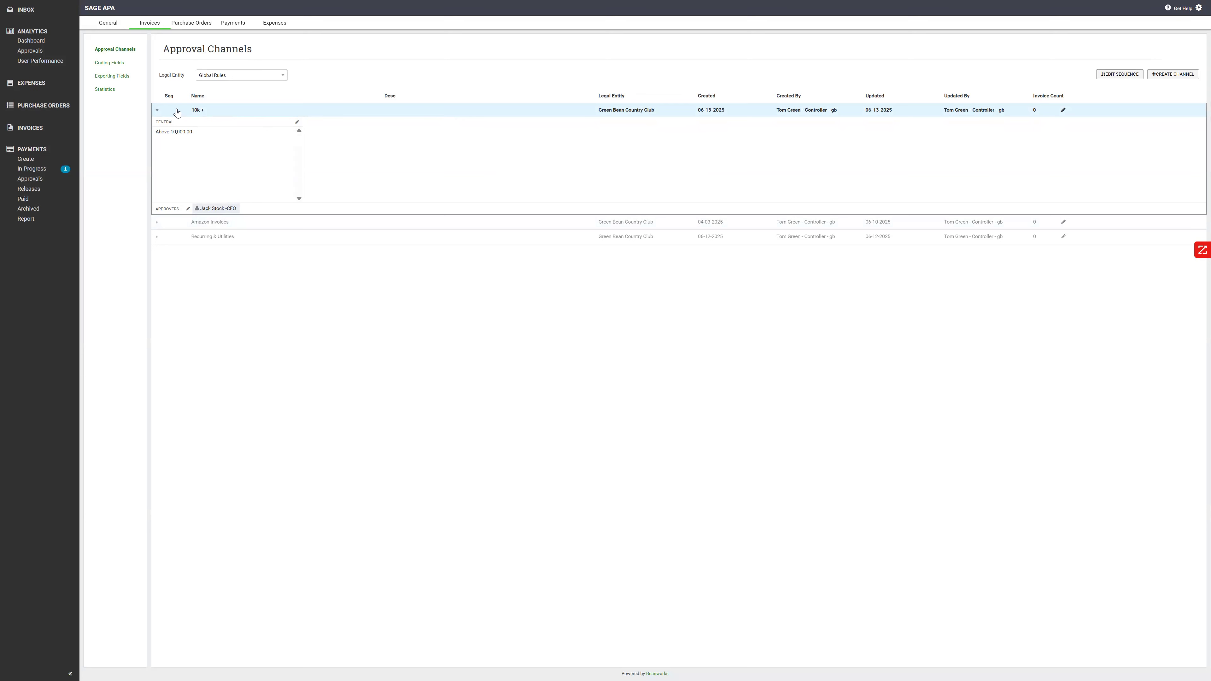
left_click(156, 112)
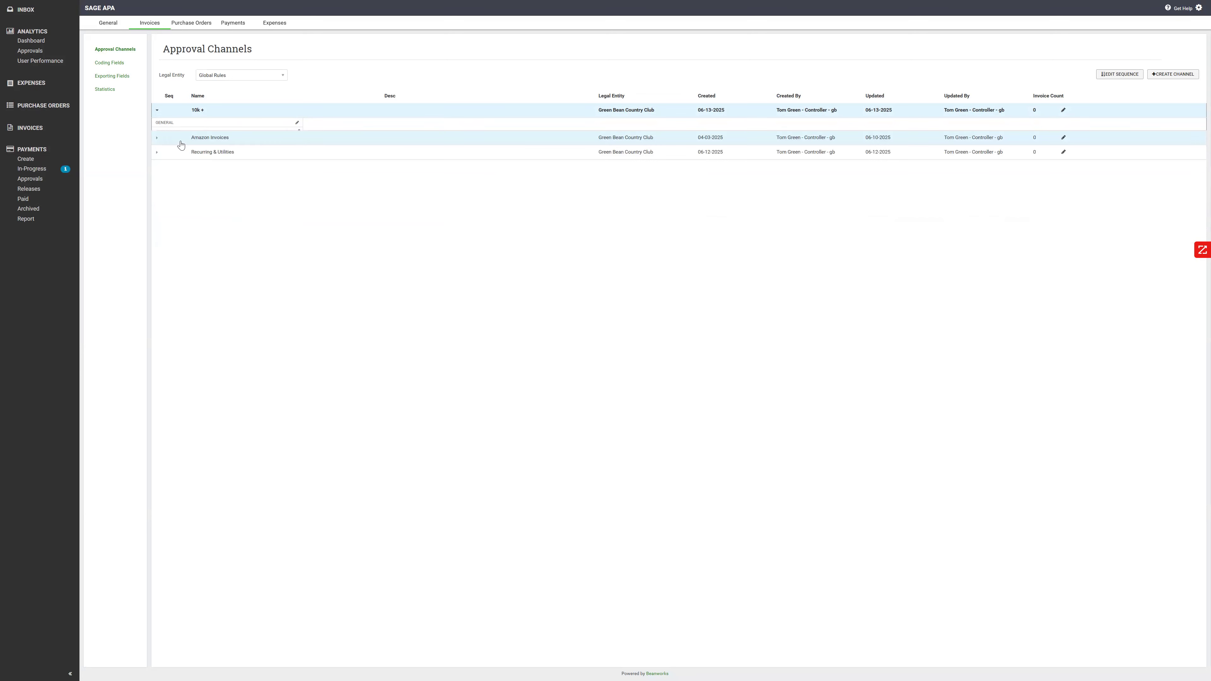
left_click(156, 124)
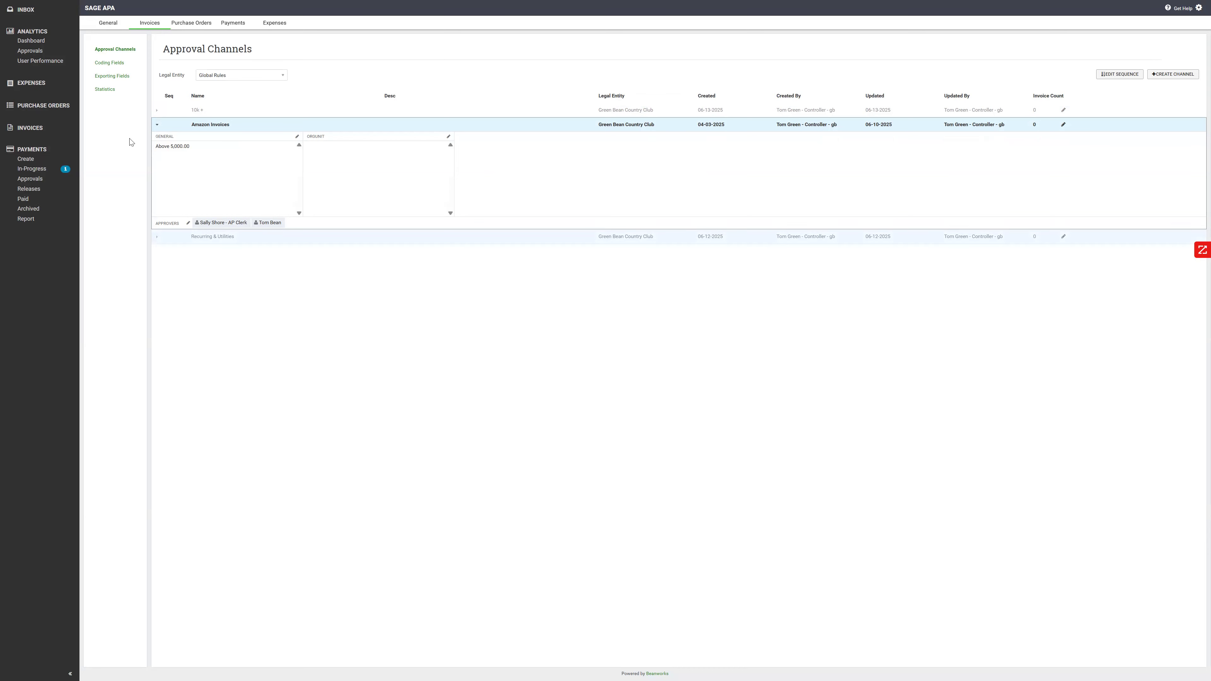
In the Pending Approval invoices, select all entries and view the rejection comment dialog, leaving it without rejecting and clearing the selection
left_click(30, 132)
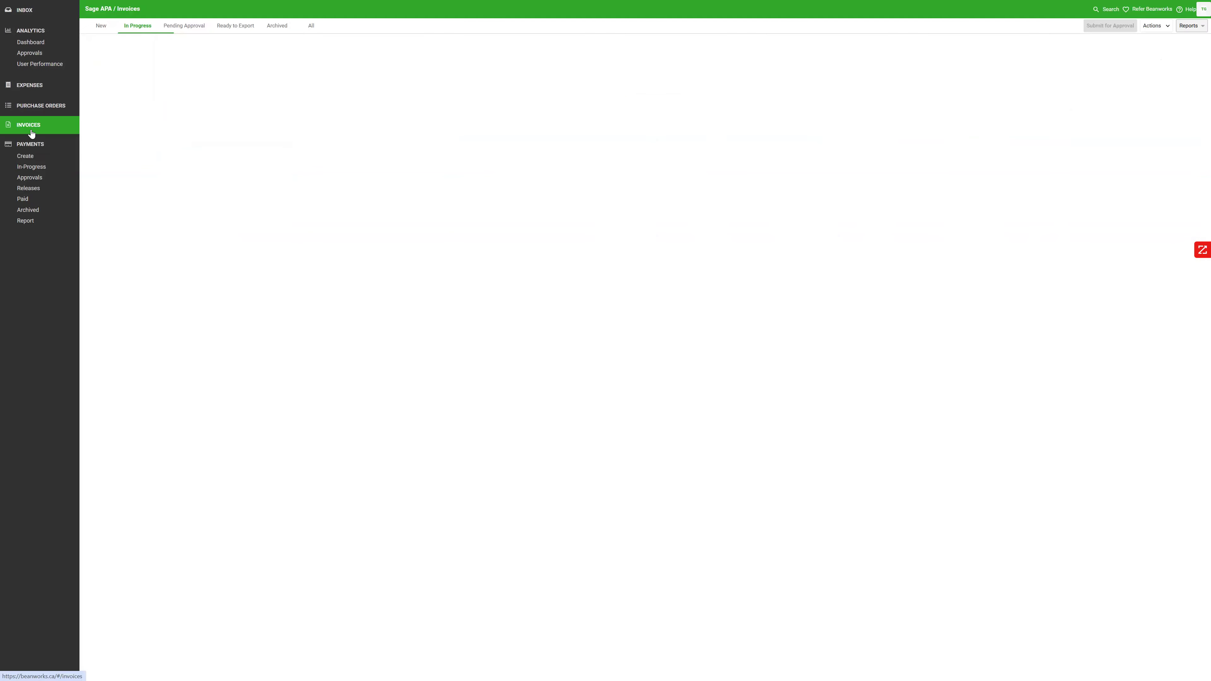
left_click(195, 29)
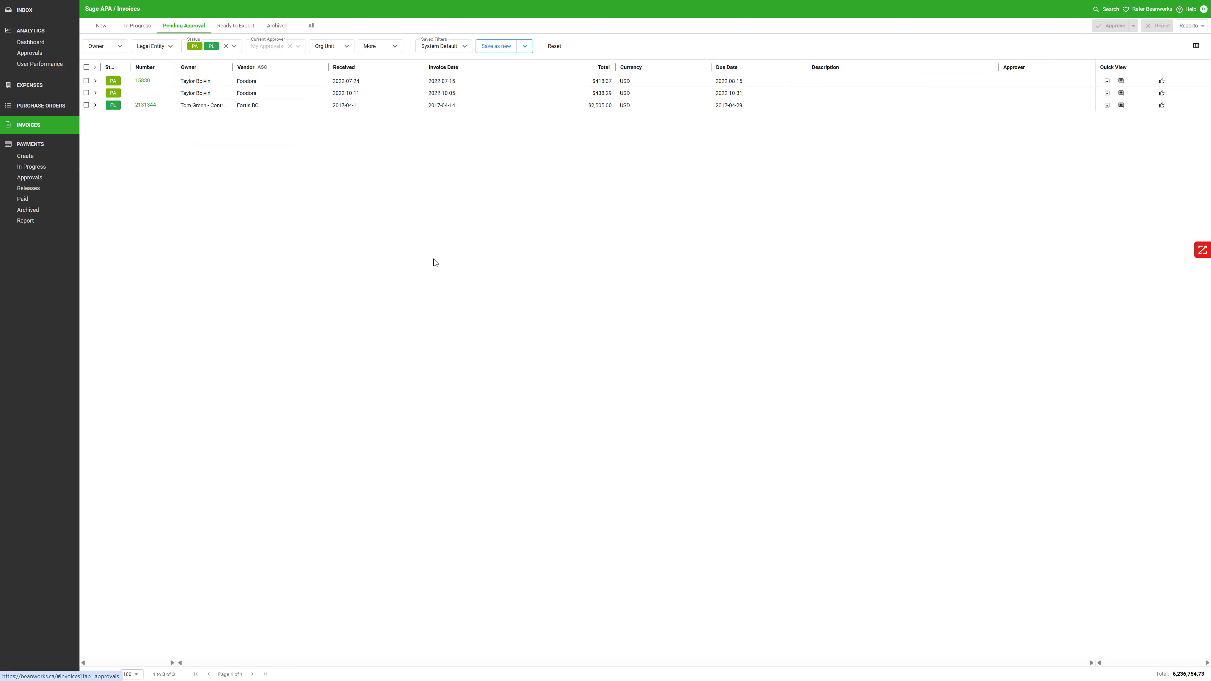
left_click(86, 67)
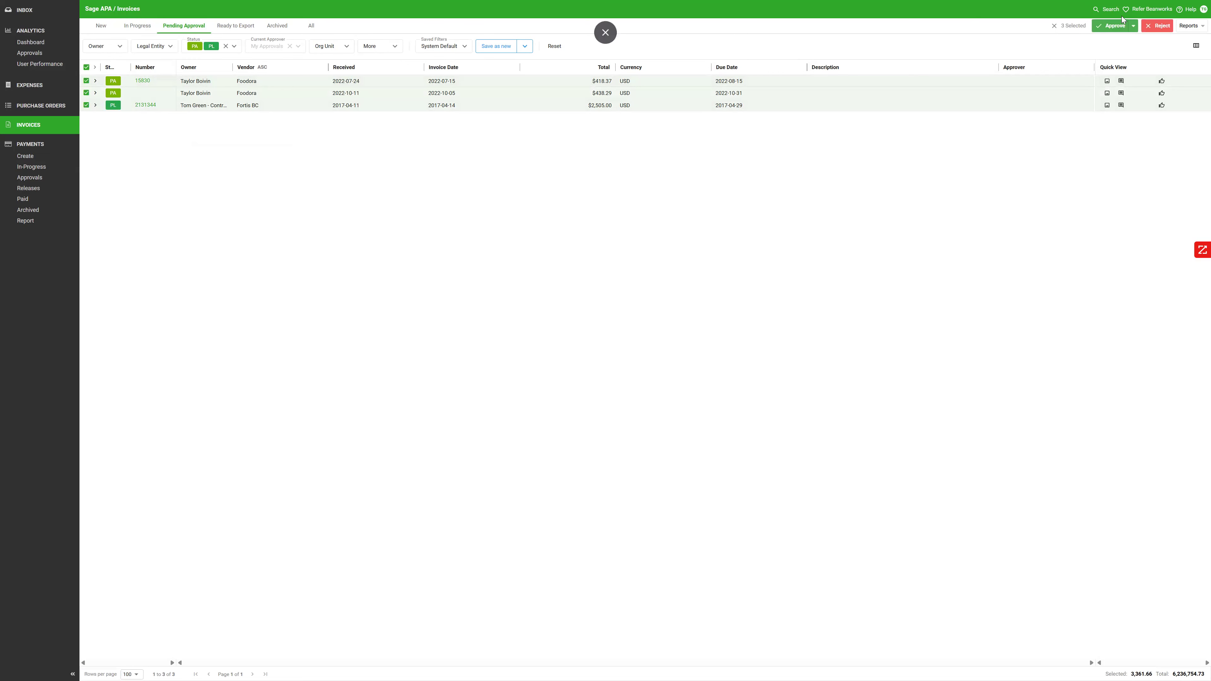
left_click(1158, 26)
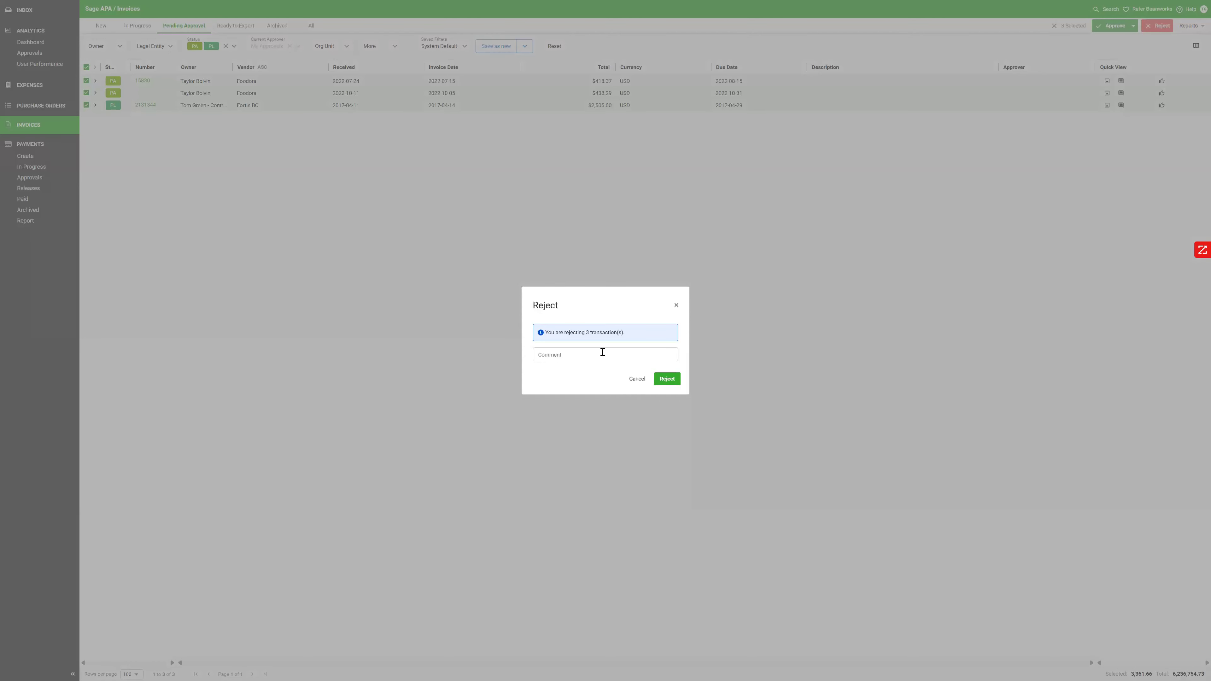
left_click(583, 359)
left_click(636, 379)
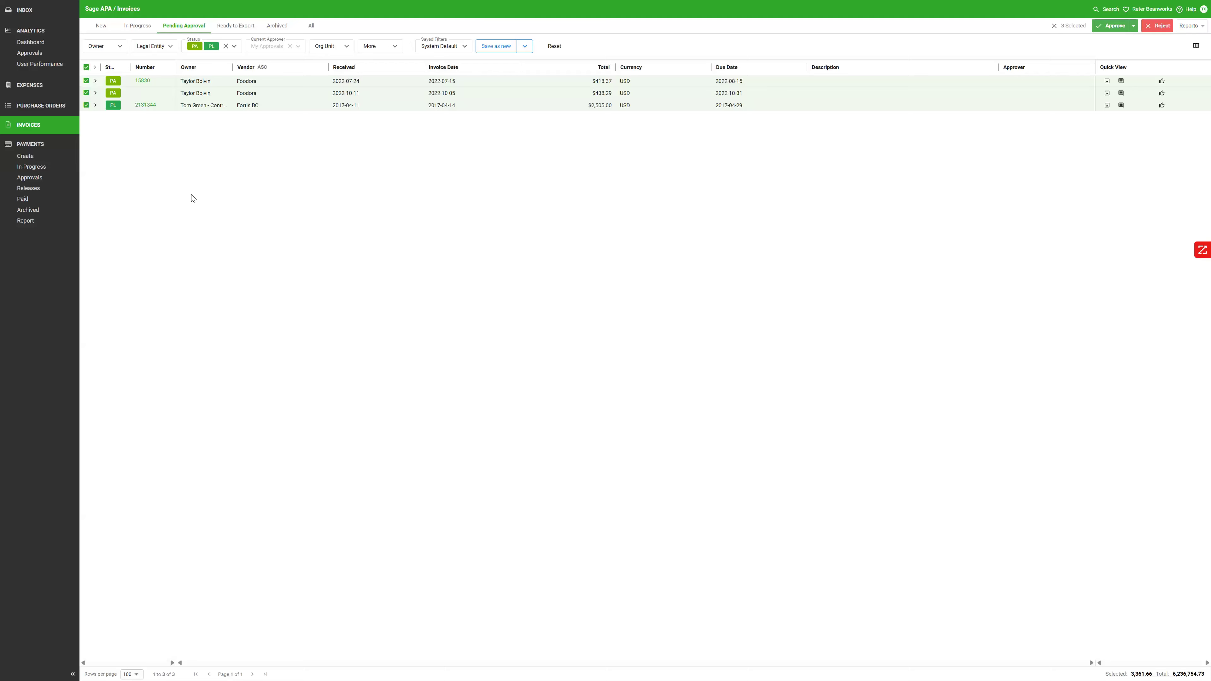
left_click(86, 67)
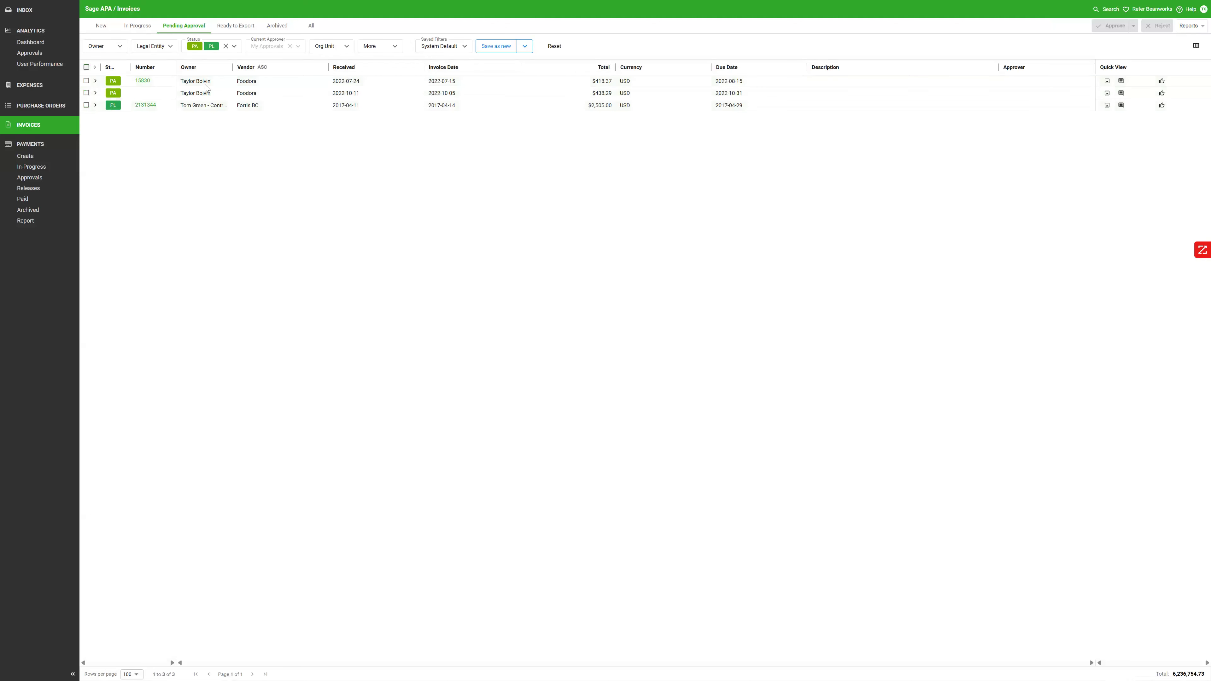
Open the first Foodora invoice pending approval and view its additional approval options
double_click(206, 81)
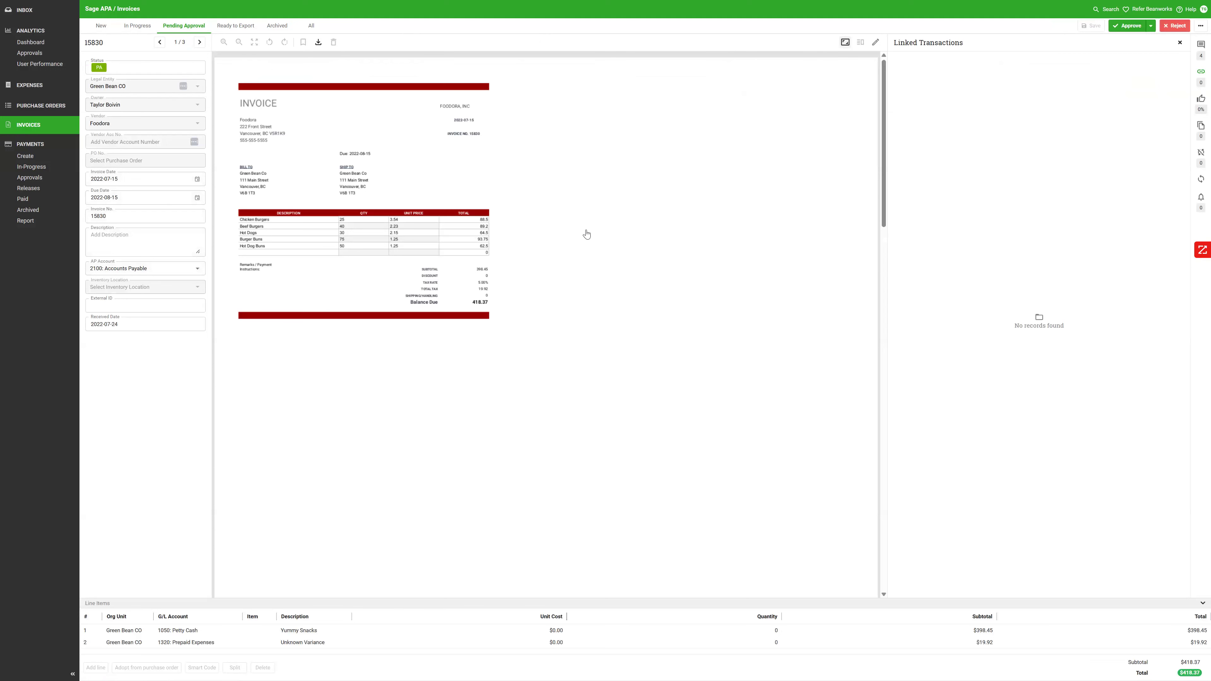
left_click(1151, 26)
left_click(1151, 28)
View the Ready to Export invoices and the Archived invoices with their Owner filter choices
left_click(241, 26)
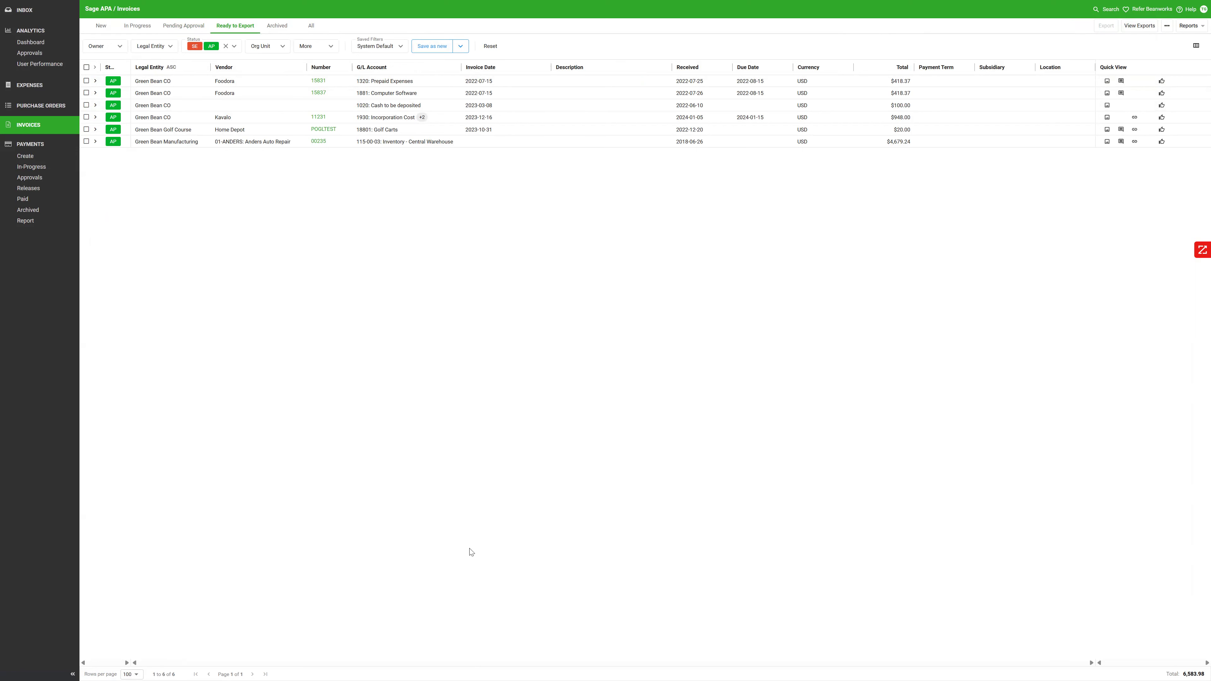
left_click(278, 24)
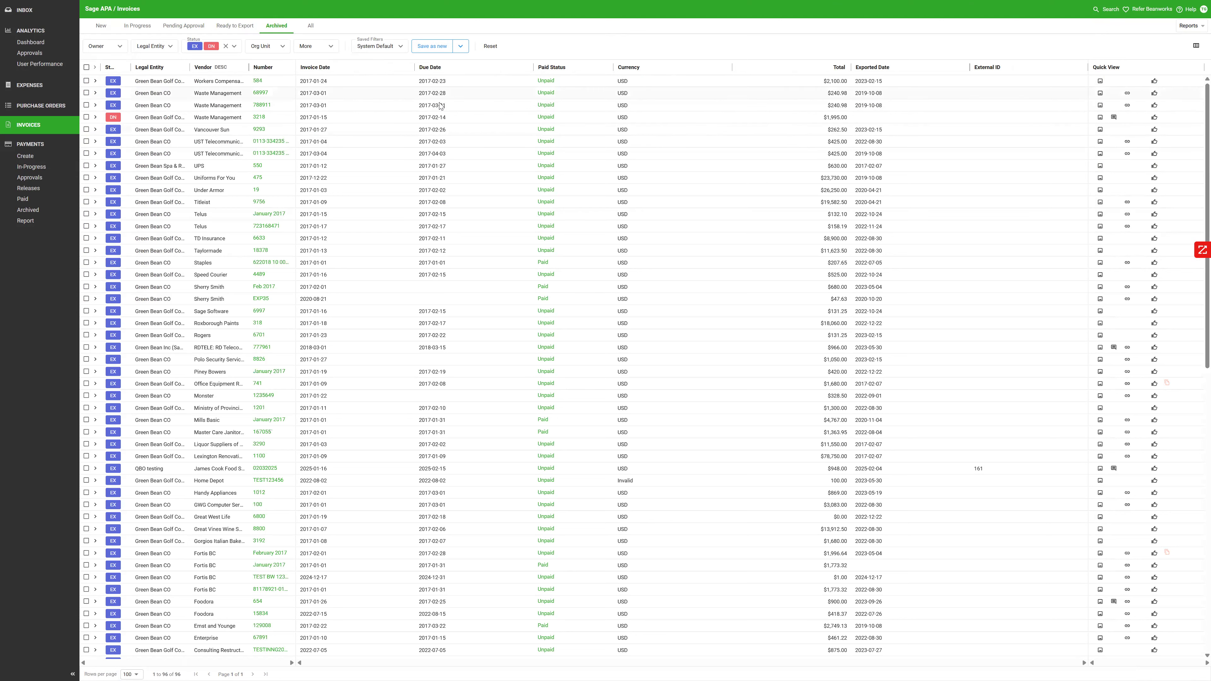
left_click(123, 48)
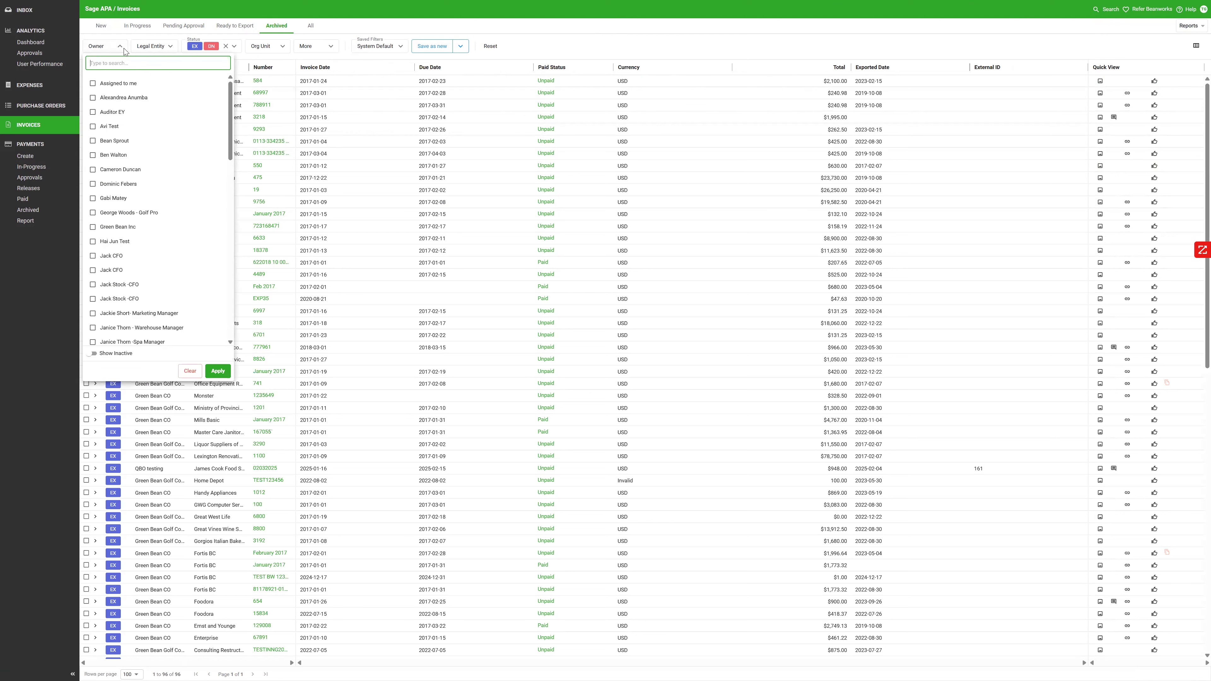
left_click(381, 642)
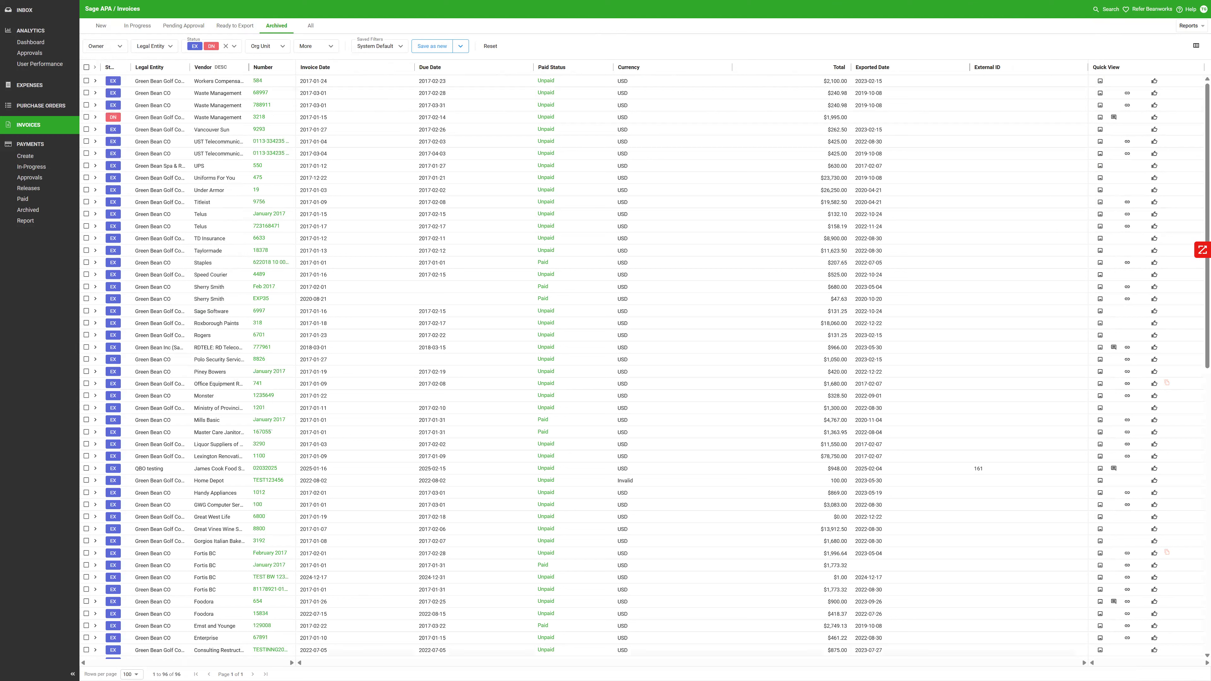